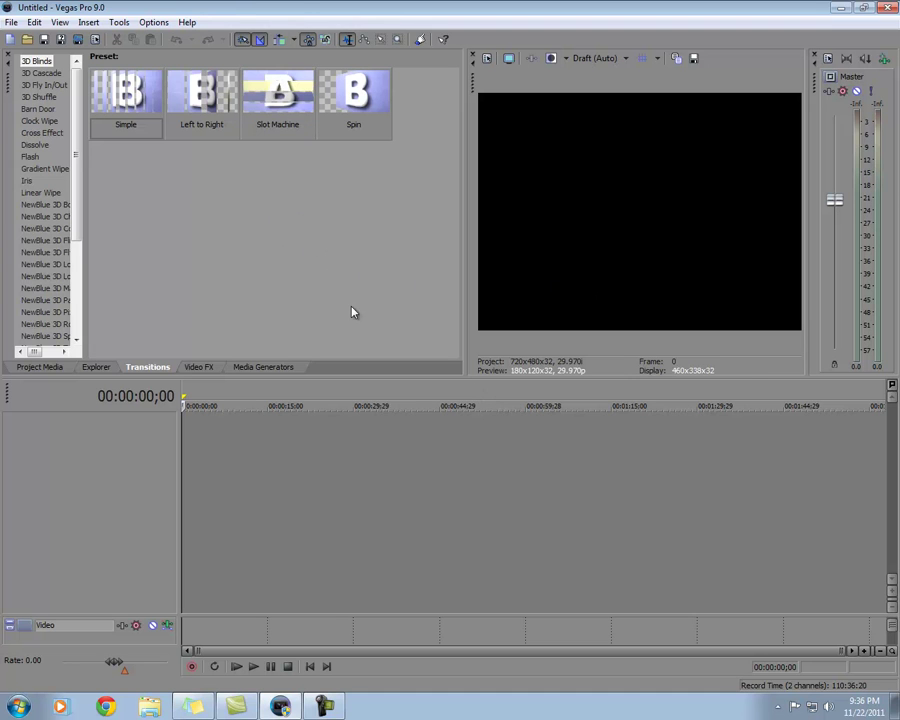
In the Open dialog, browse to Libraries > Documents and select the 'Error code fix' audio file.
left_click(10, 22)
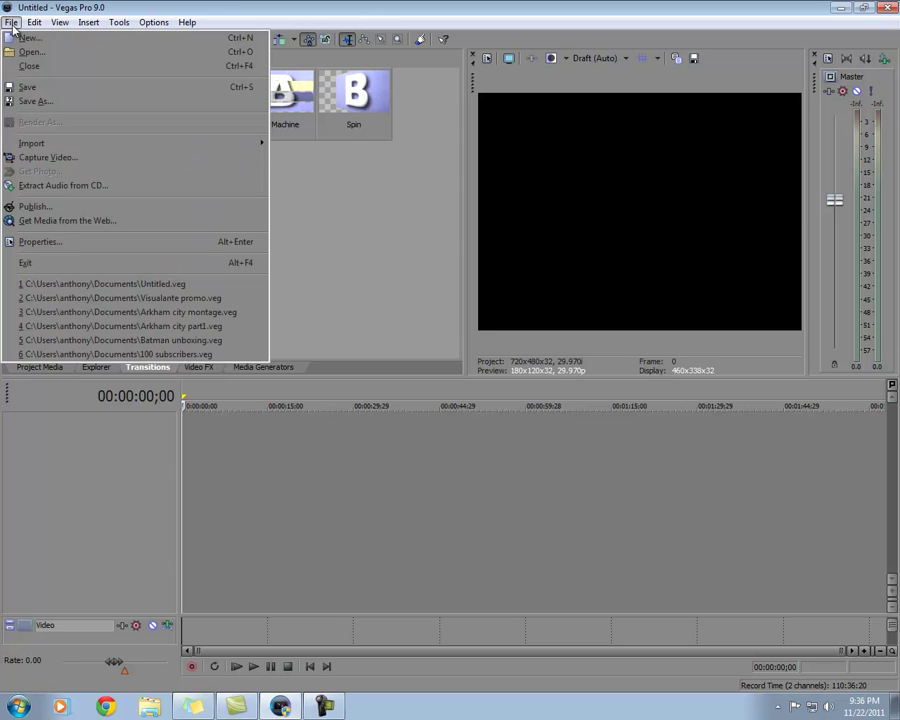
left_click(54, 55)
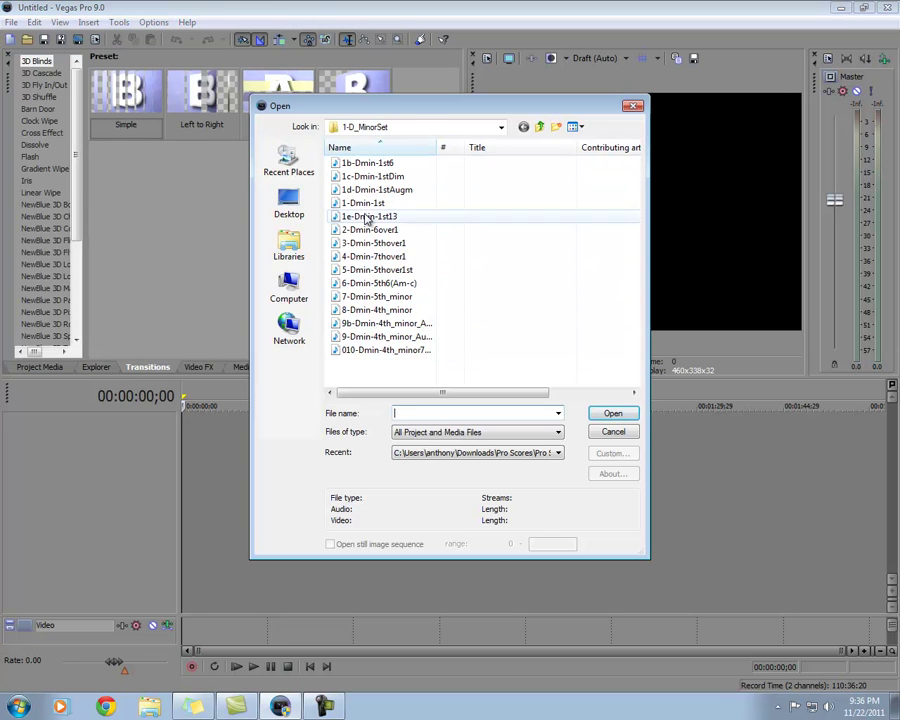
left_click(289, 247)
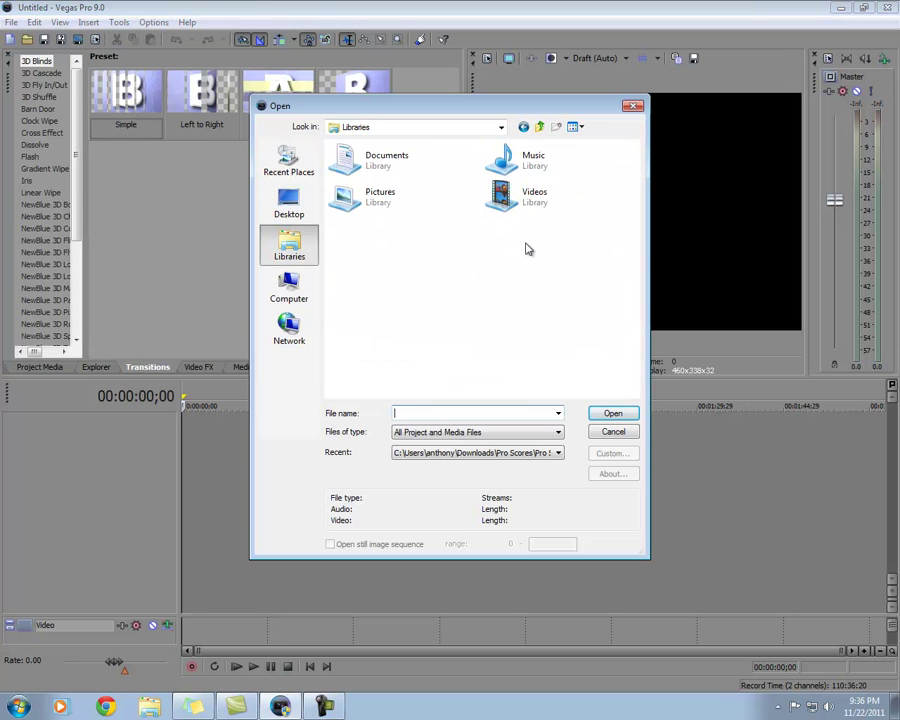
double_click(368, 150)
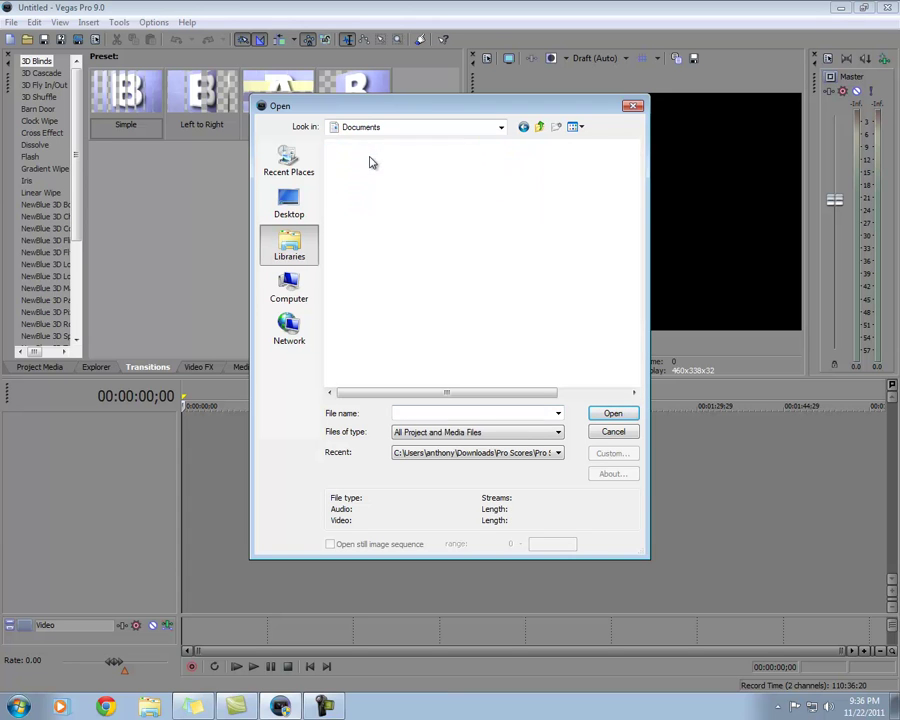
scroll(474, 292, "down", 2)
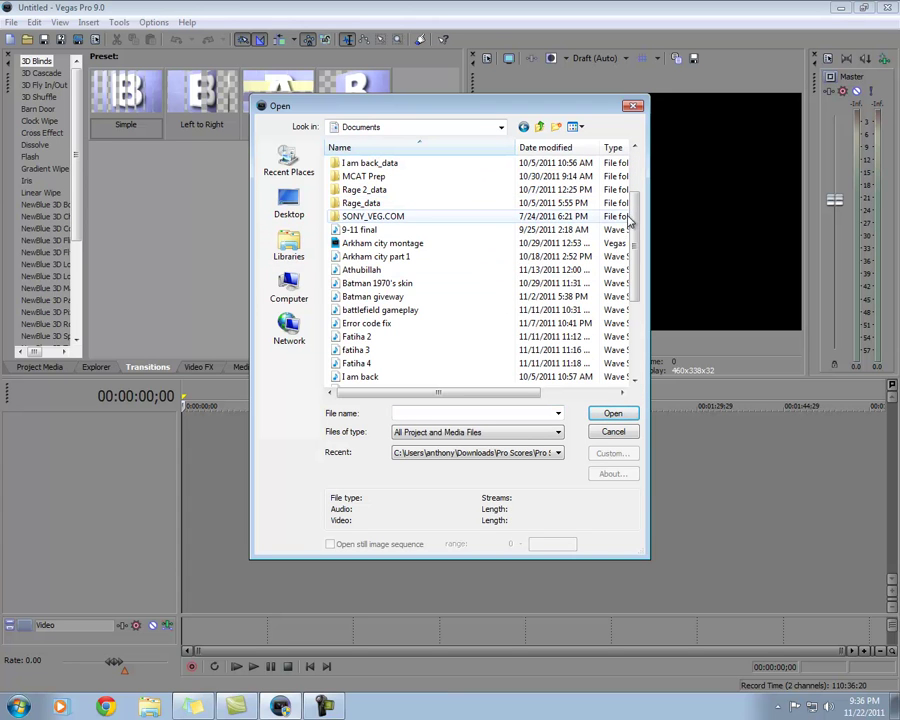
mouse_move(638, 217)
left_mouse_down()
mouse_move(634, 244)
mouse_move(634, 236)
left_mouse_up()
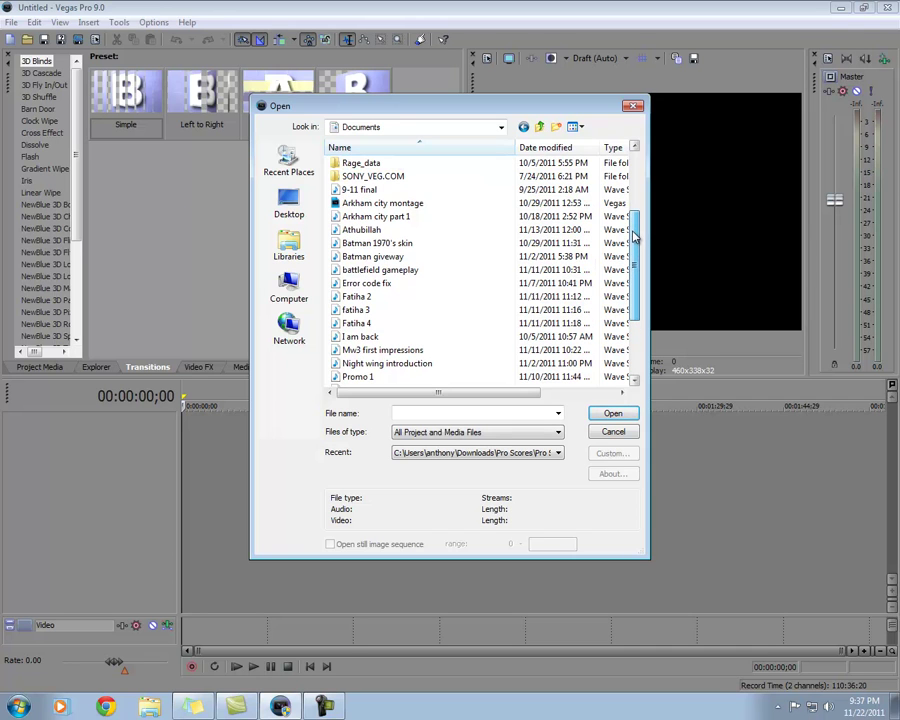
left_click(389, 284)
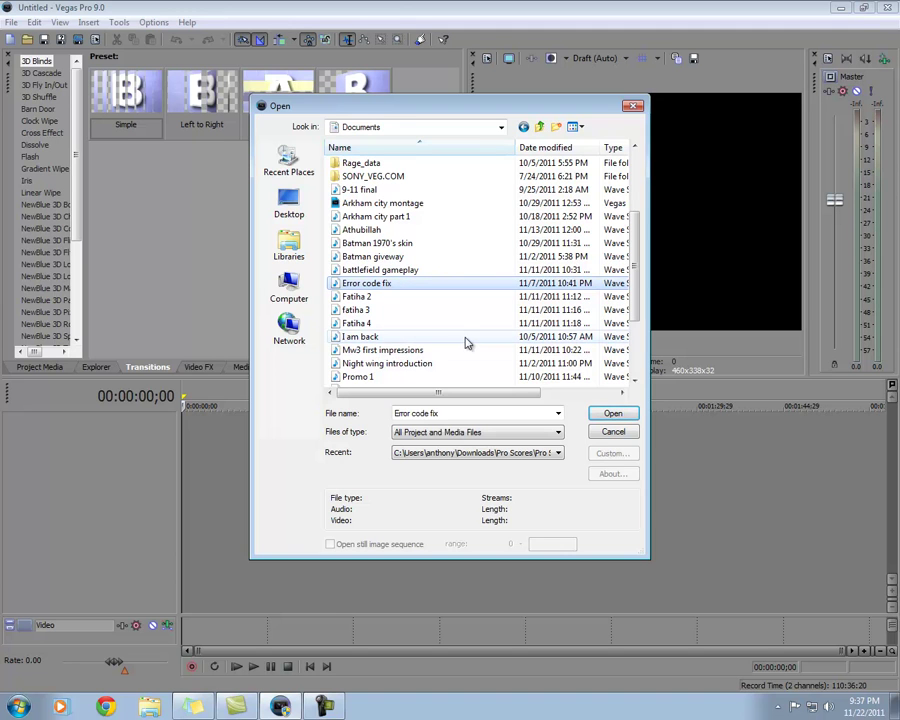
Open 'Error code fix' onto a new track and play it to find the cut point.
left_click(610, 414)
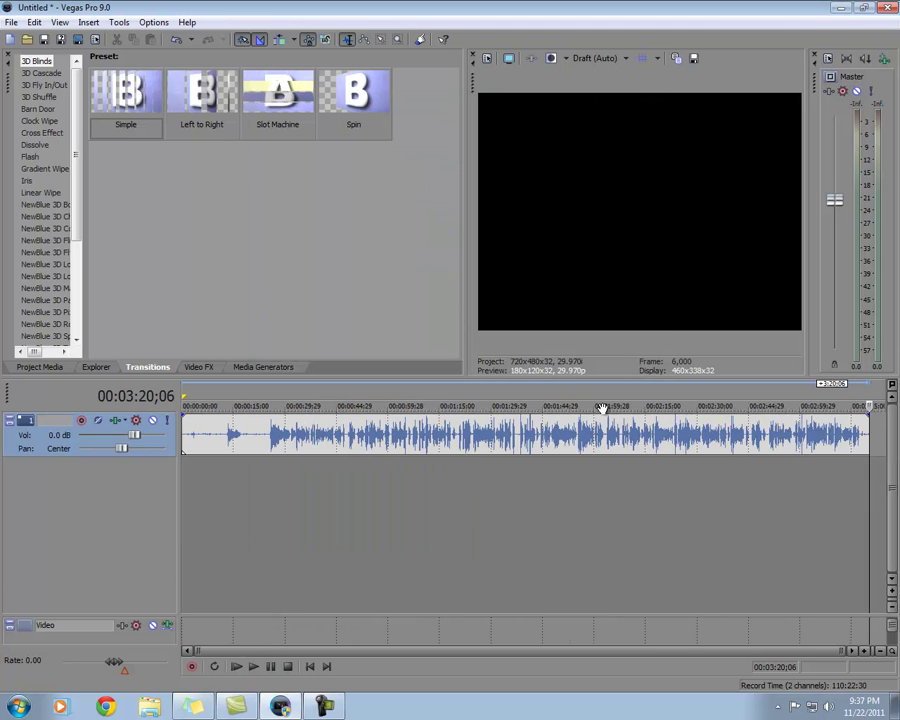
left_click(268, 437)
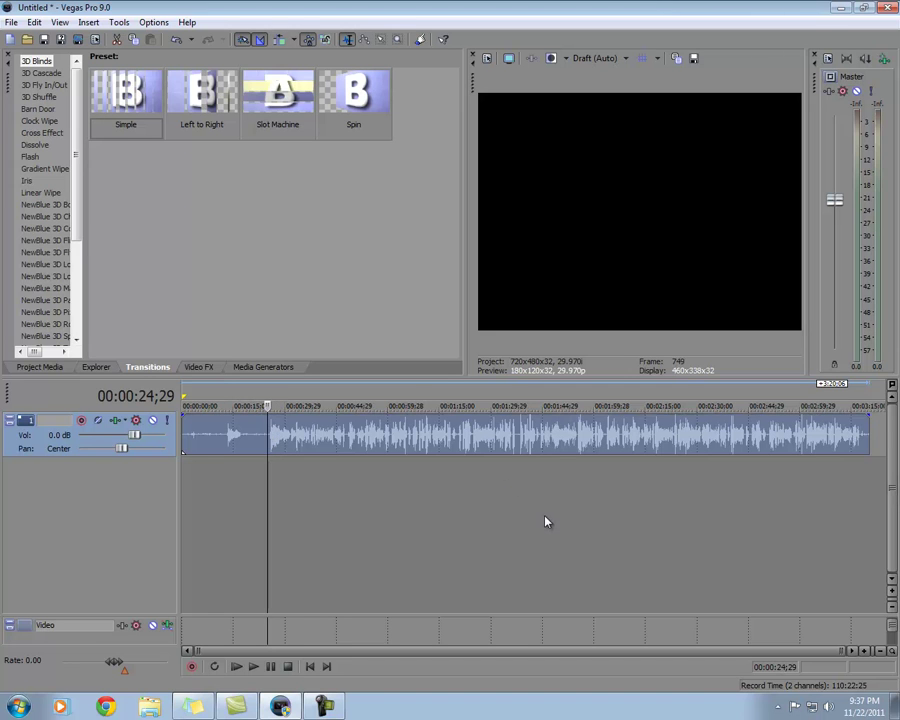
key("space")
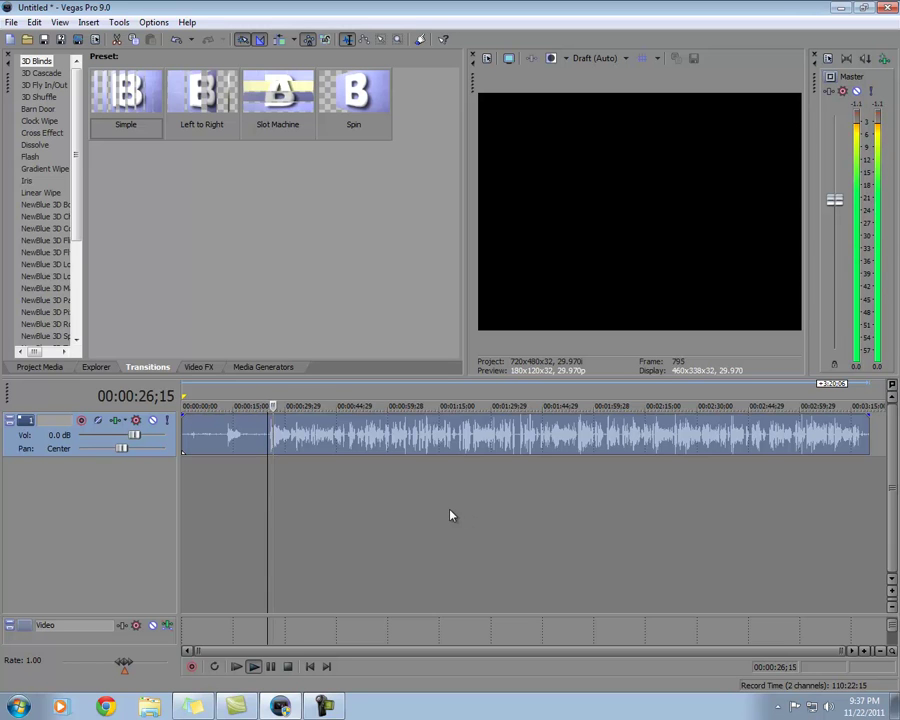
key("space")
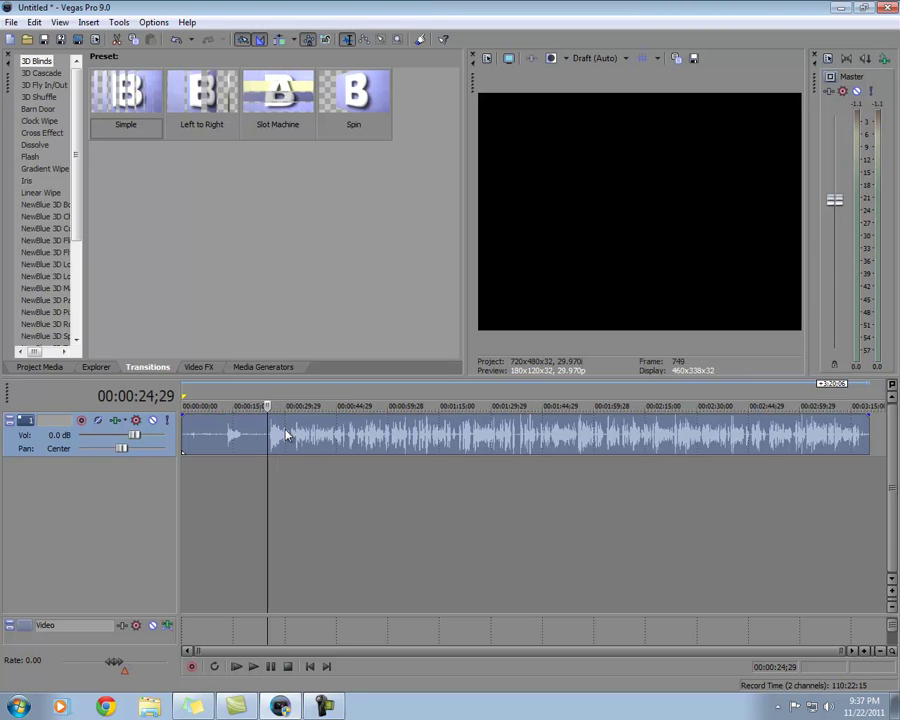
Split the clip at 00:00:35;05 and delete the part after the cut.
left_click(303, 432)
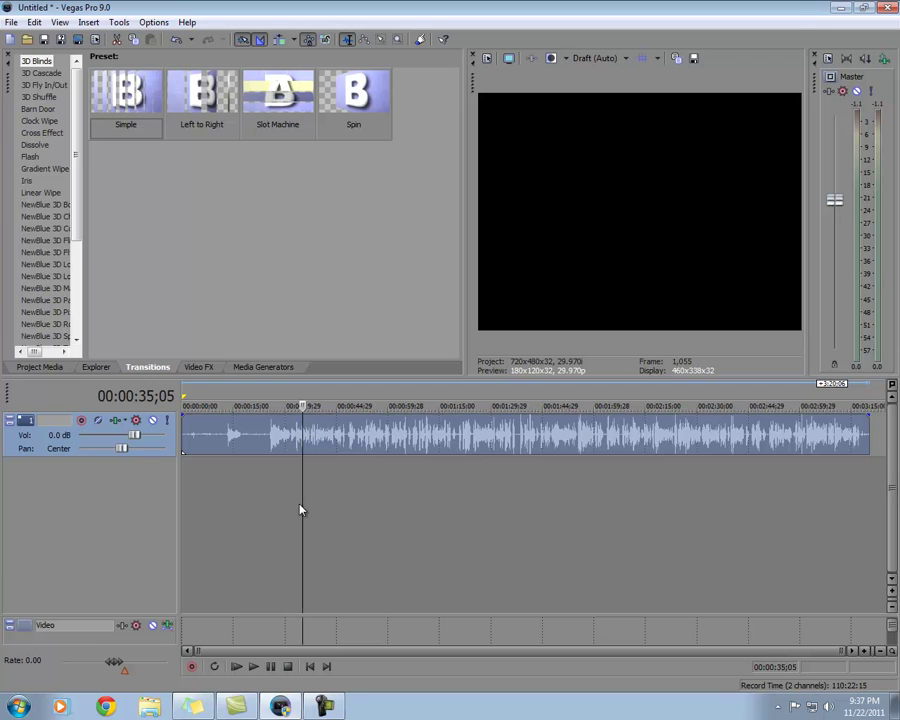
key("s")
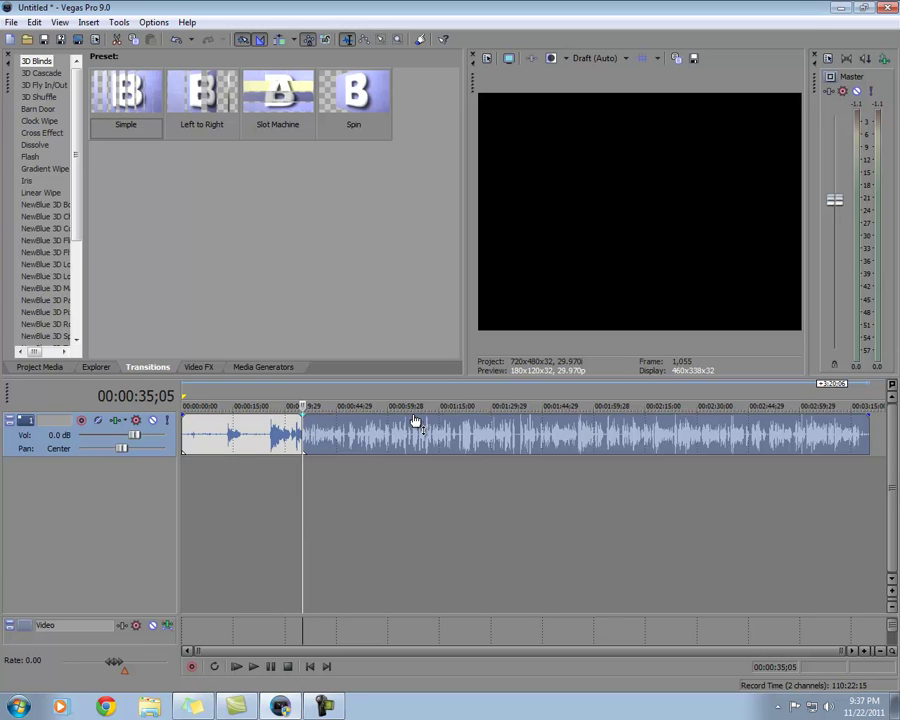
right_click(447, 442)
left_click(515, 262)
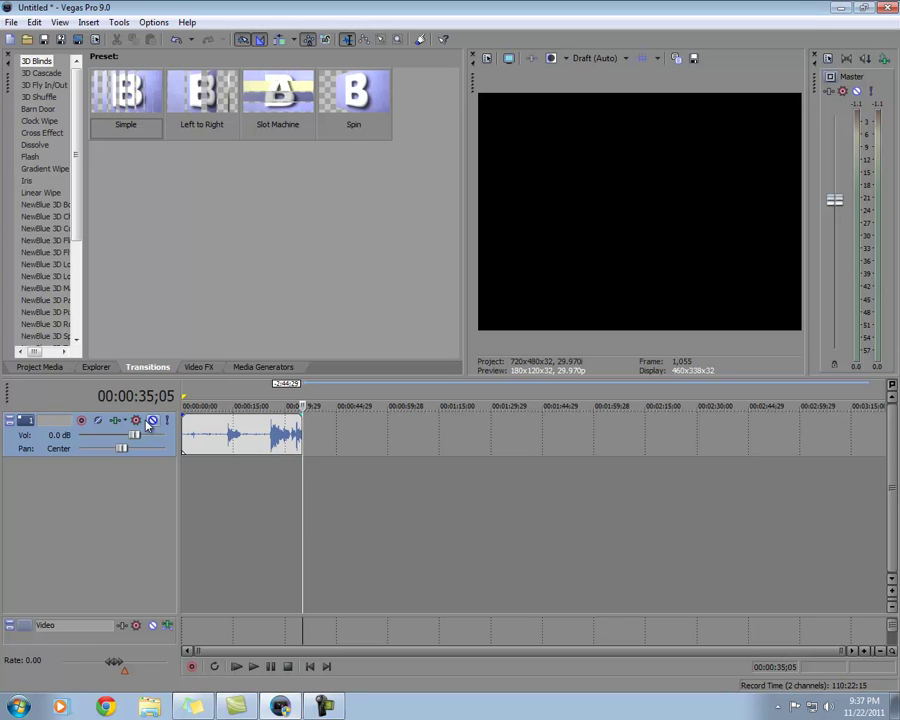
Add Reverb from the Plug-In Chooser to Track 1's chain, after the noise gate, EQ and compressor.
left_click(115, 421)
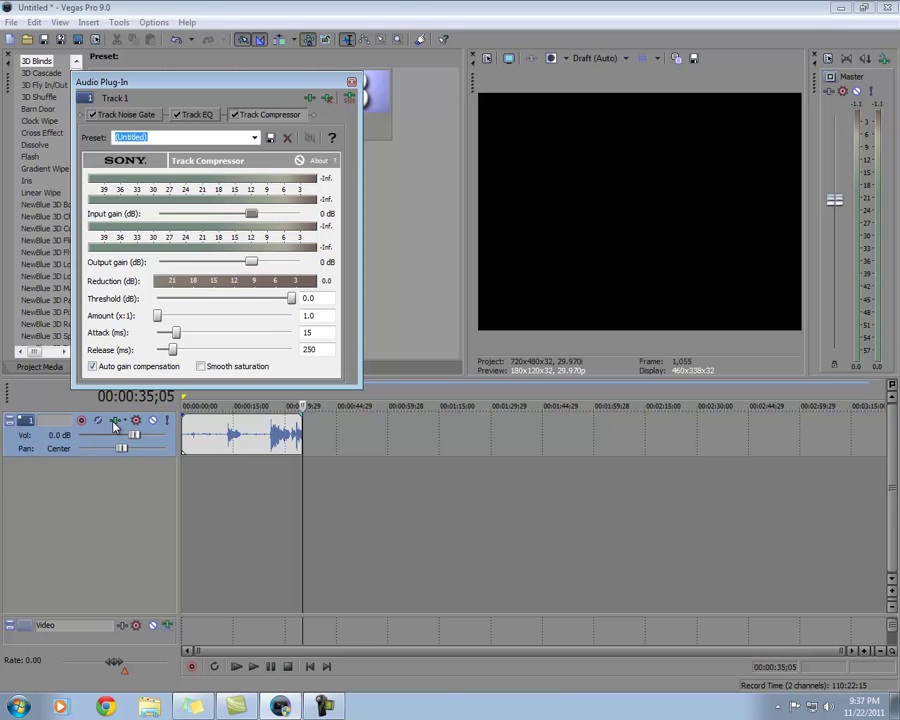
left_click(311, 99)
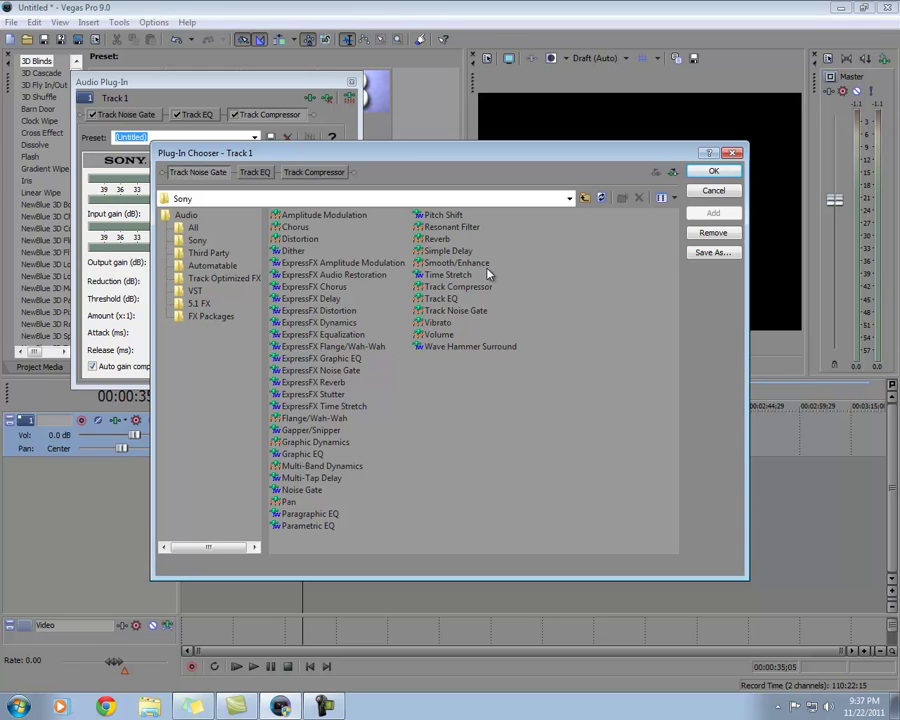
left_click(436, 240)
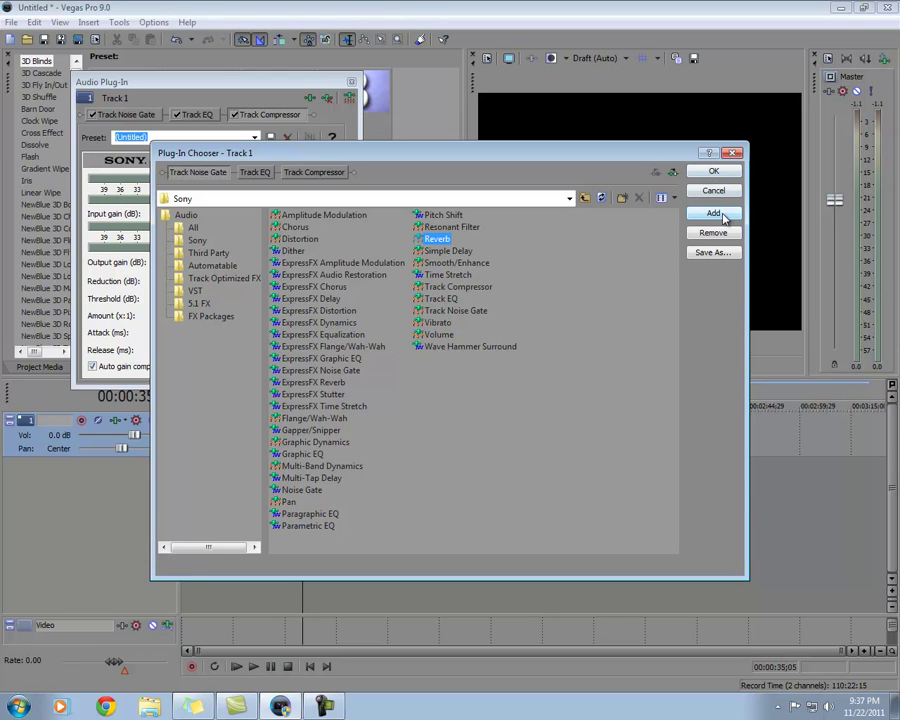
left_click(719, 213)
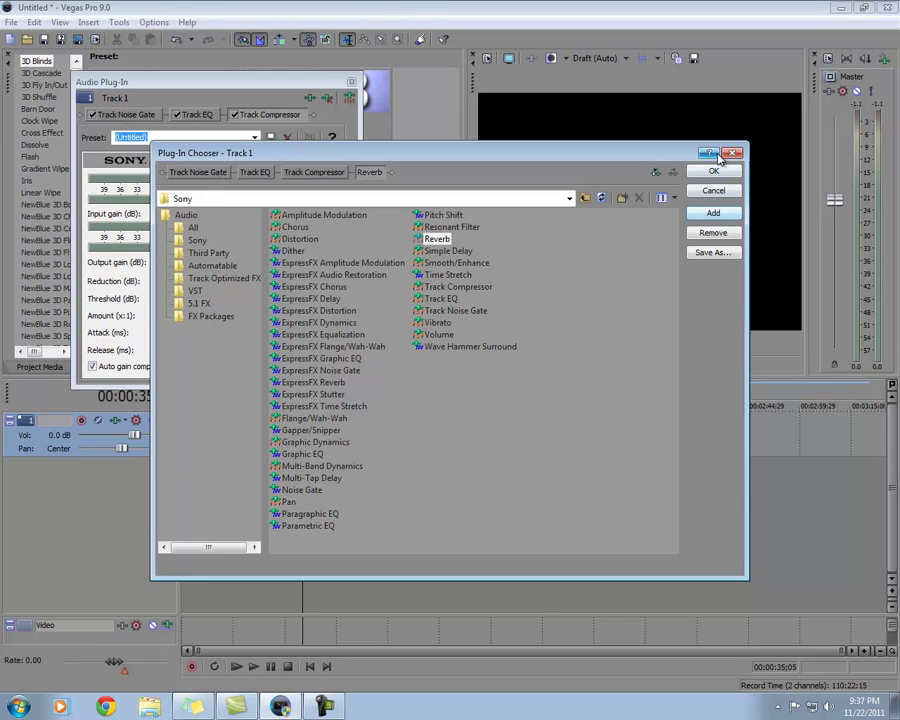
left_click(716, 172)
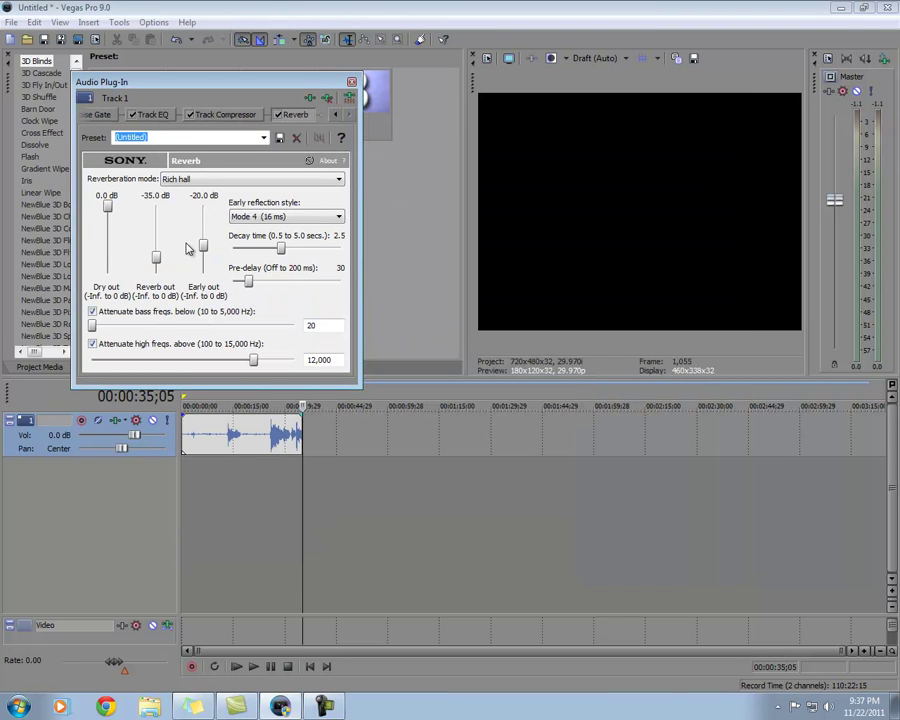
Move the Audio Plug-In window aside, keep Rich hall reverberation mode, and show the Reverb preset list.
left_click_drag(200, 80, 565, 205)
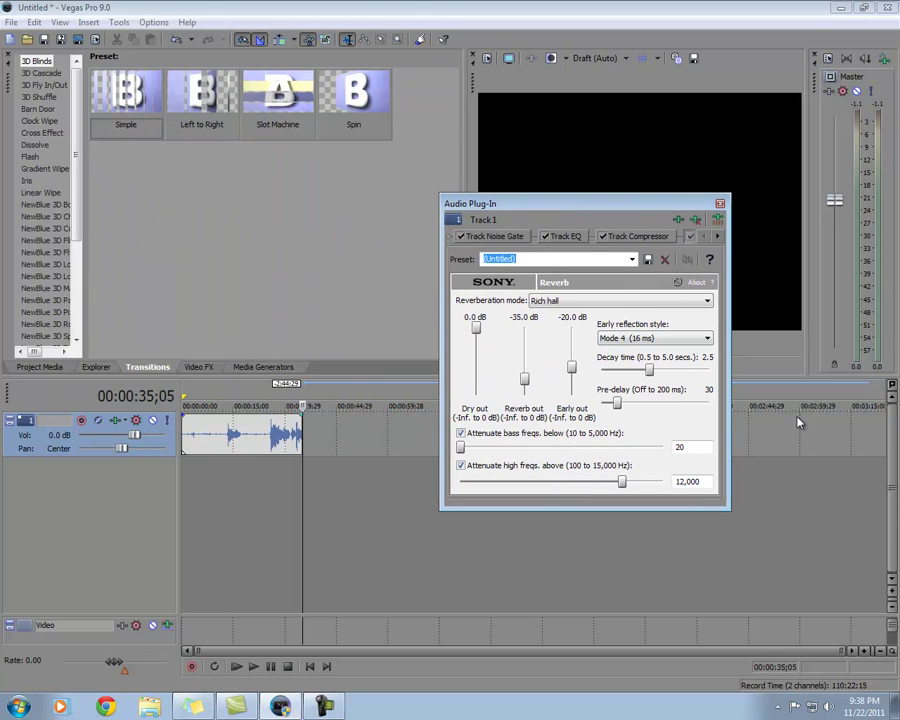
left_click(698, 304)
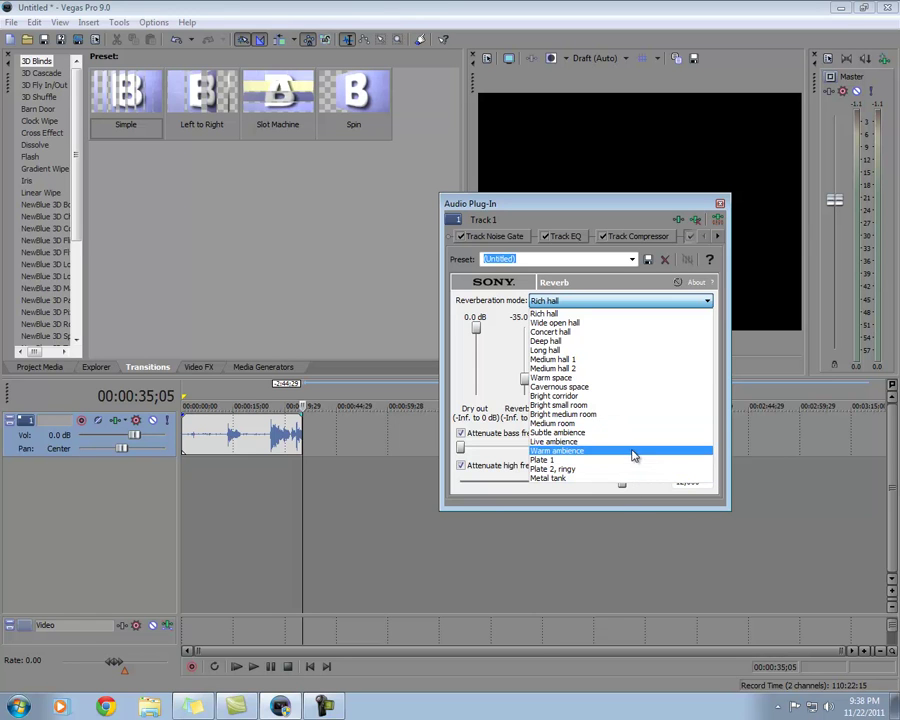
left_click(615, 313)
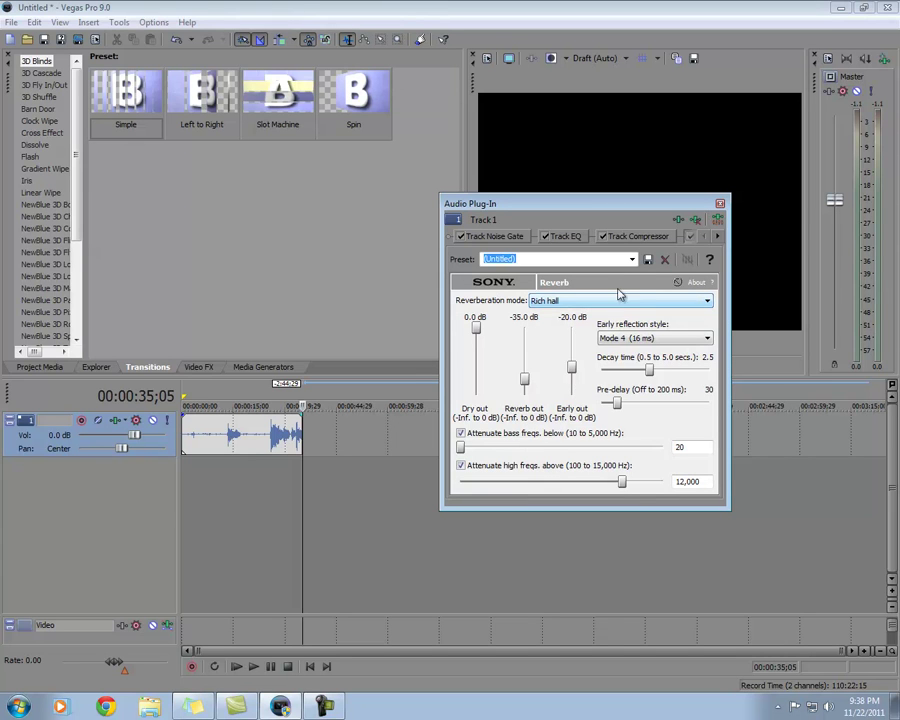
left_click(631, 260)
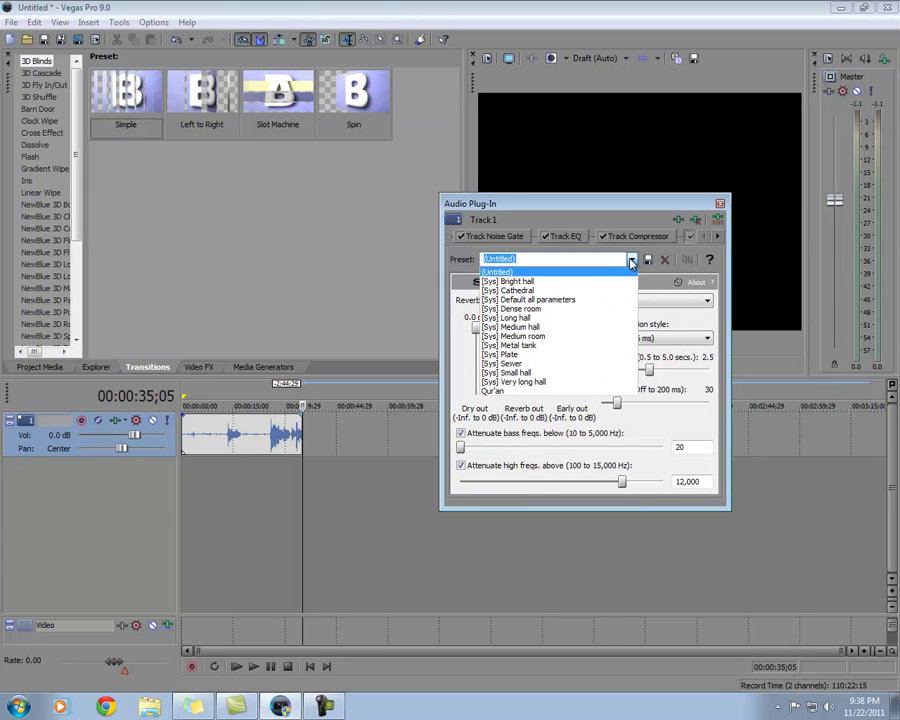
Apply the Qur'an preset, then set Dry out to -2.5 dB and Reverb out to -12.3 dB.
left_click(535, 390)
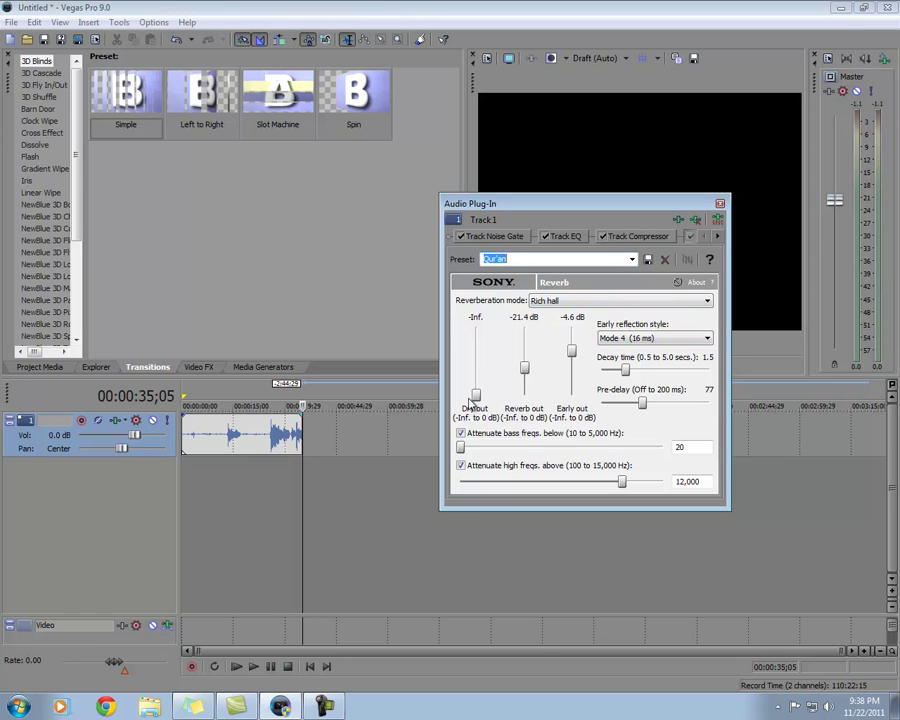
left_click_drag(476, 397, 528, 366)
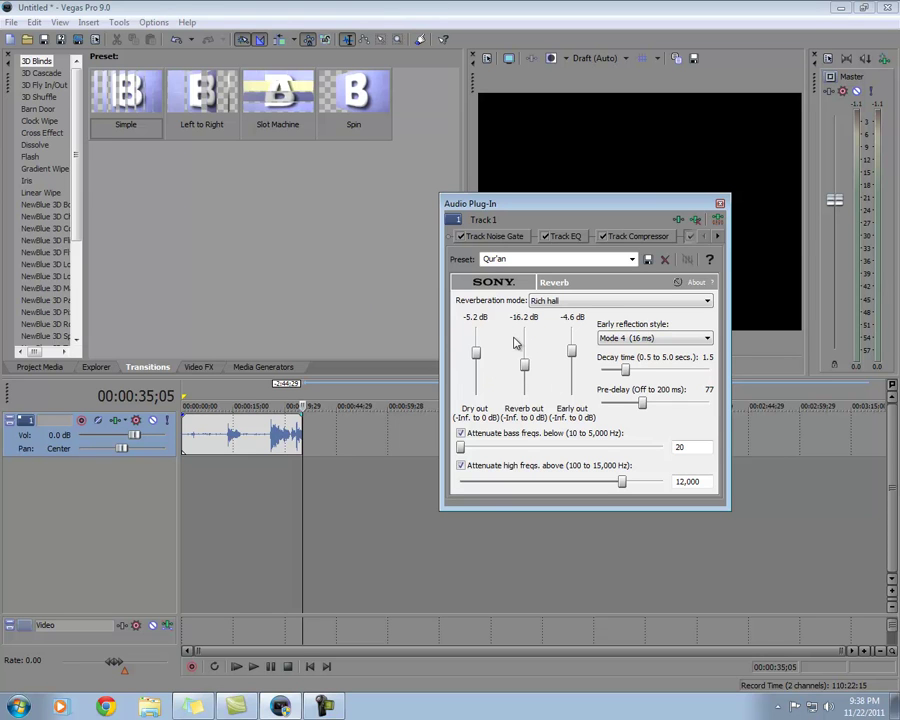
mouse_move(526, 367)
left_mouse_down()
mouse_move(526, 340)
mouse_move(528, 370)
left_mouse_up()
left_click_drag(476, 352, 478, 346)
Reapply the Qur'an preset, restoring dry out -Inf., reverb out -21.4 dB and early out -4.6 dB.
left_click(586, 301)
left_click(588, 303)
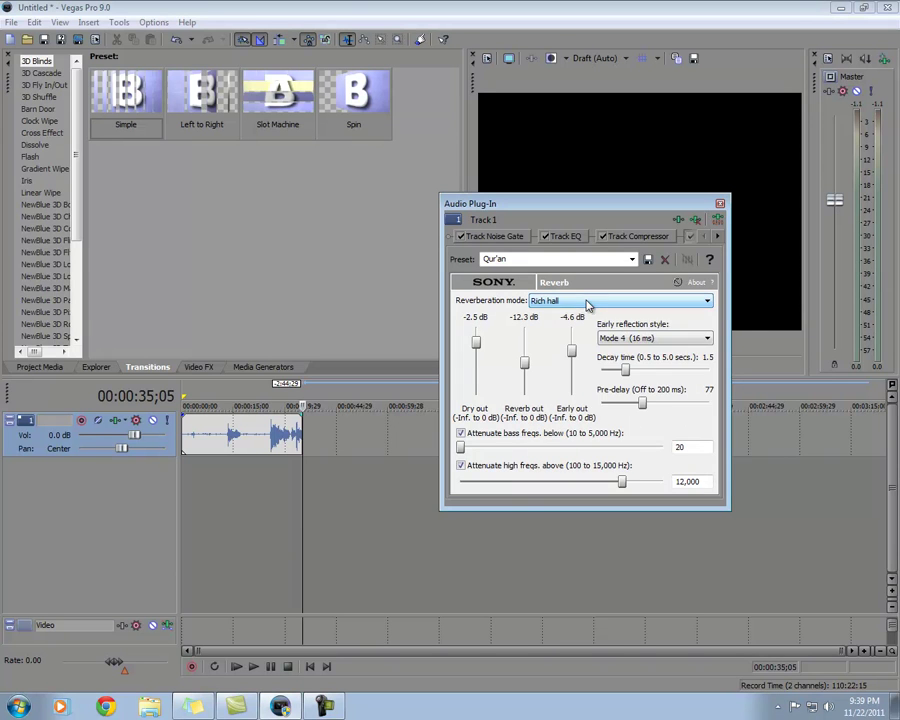
left_click(631, 259)
left_click(493, 391)
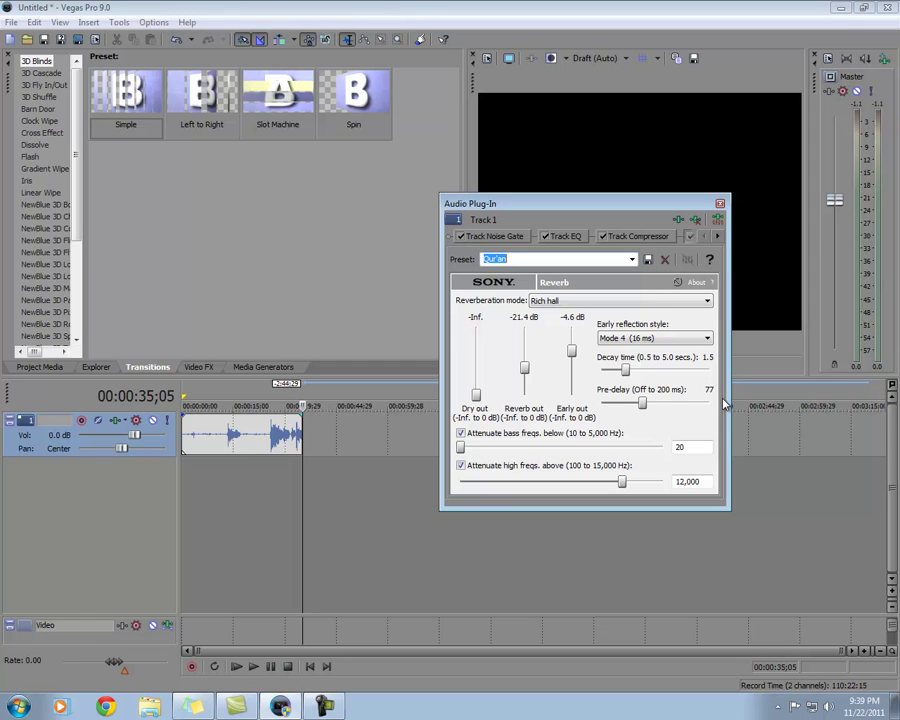
left_click(705, 302)
left_click(705, 302)
Close the Reverb window and play the clip from its start, stopping around 00:00:25;11.
left_click(720, 204)
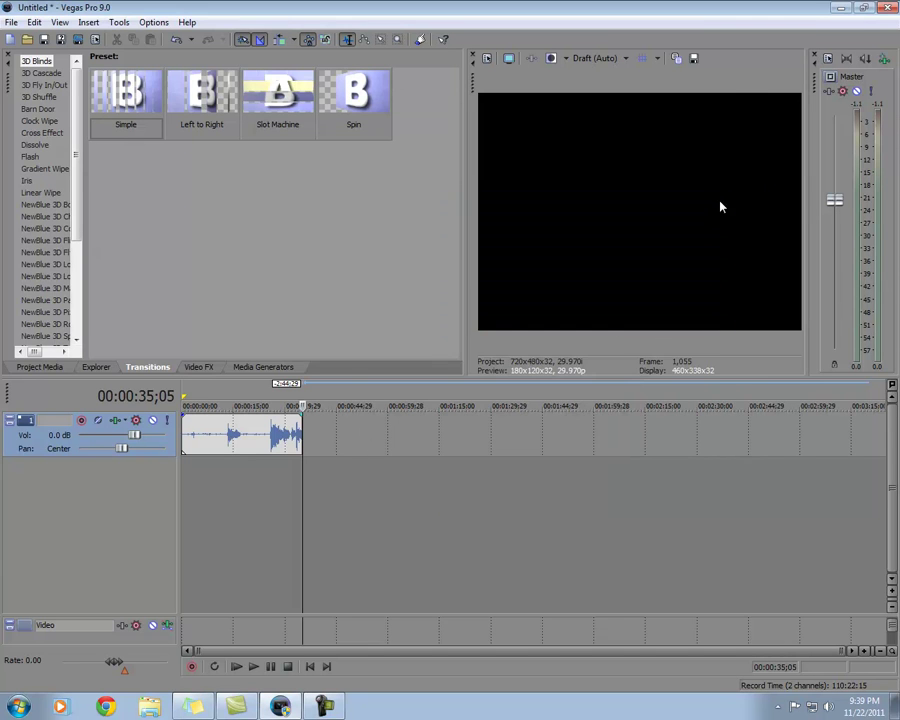
left_click(196, 432)
key("space")
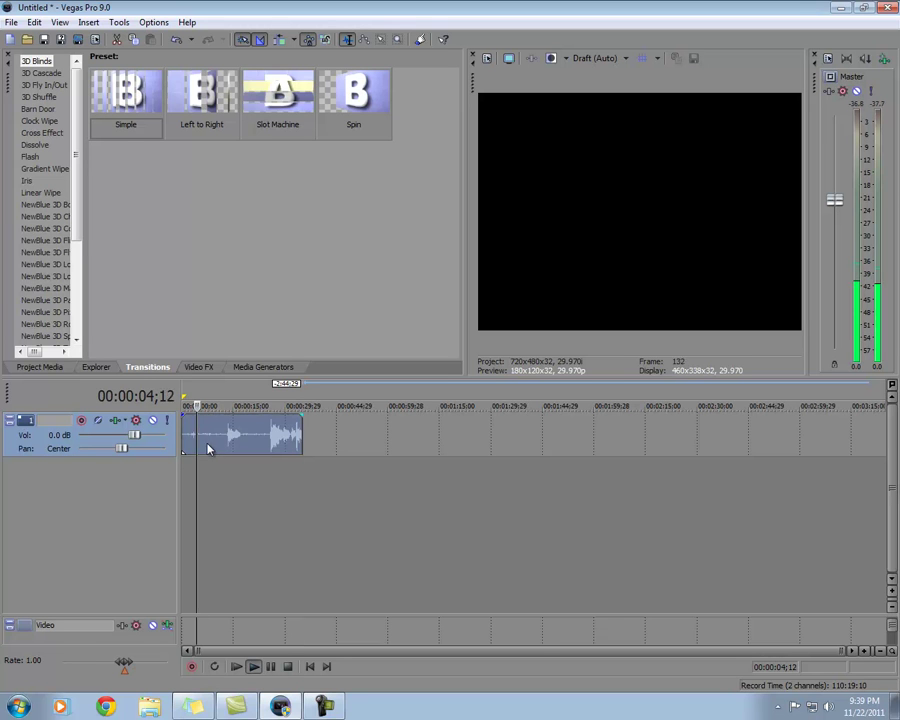
left_click(268, 436)
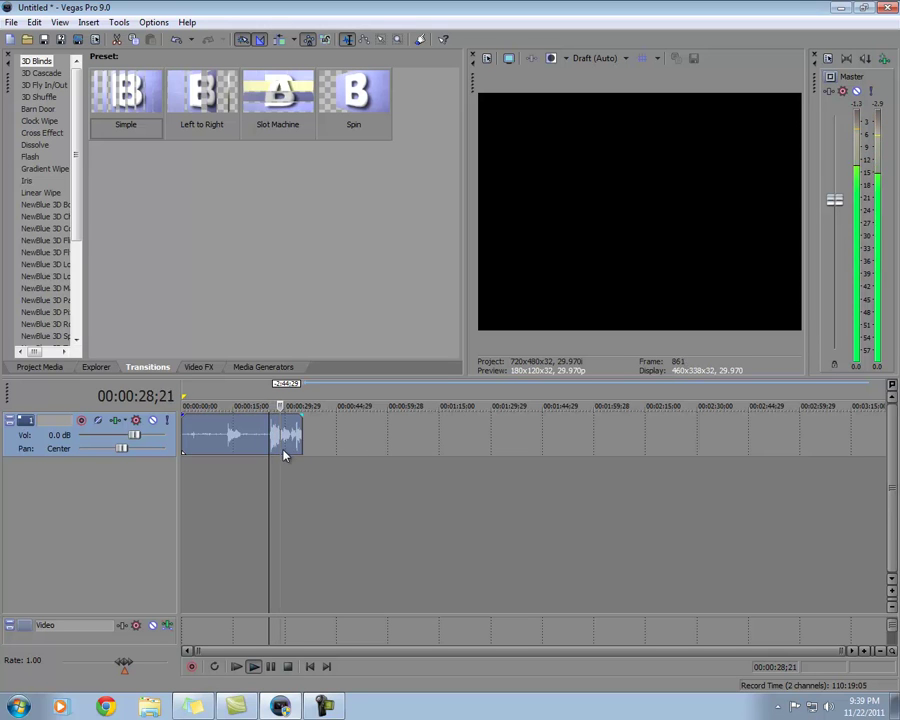
key("space")
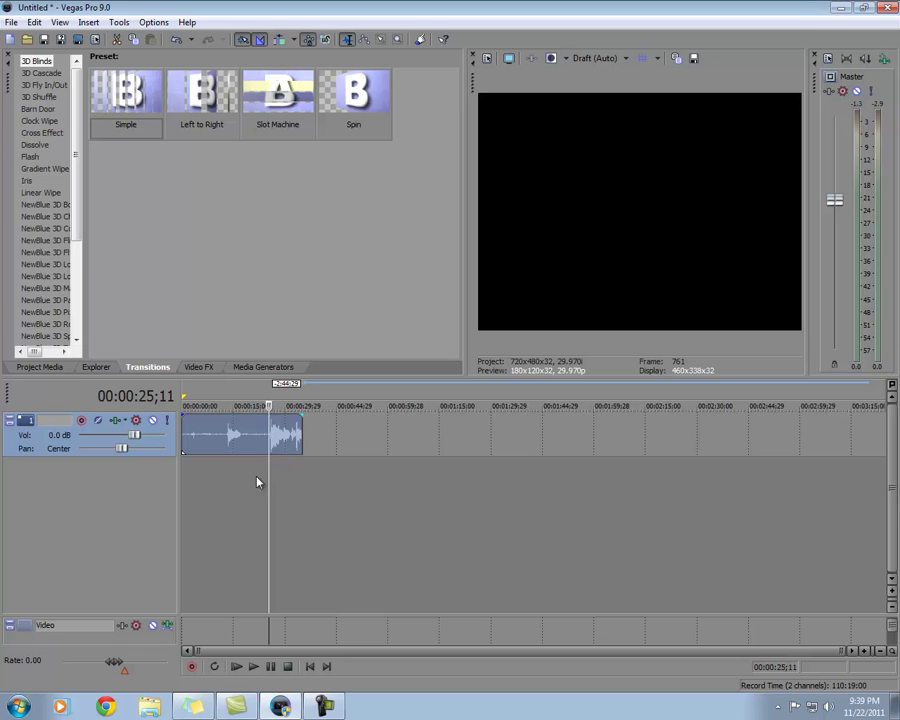